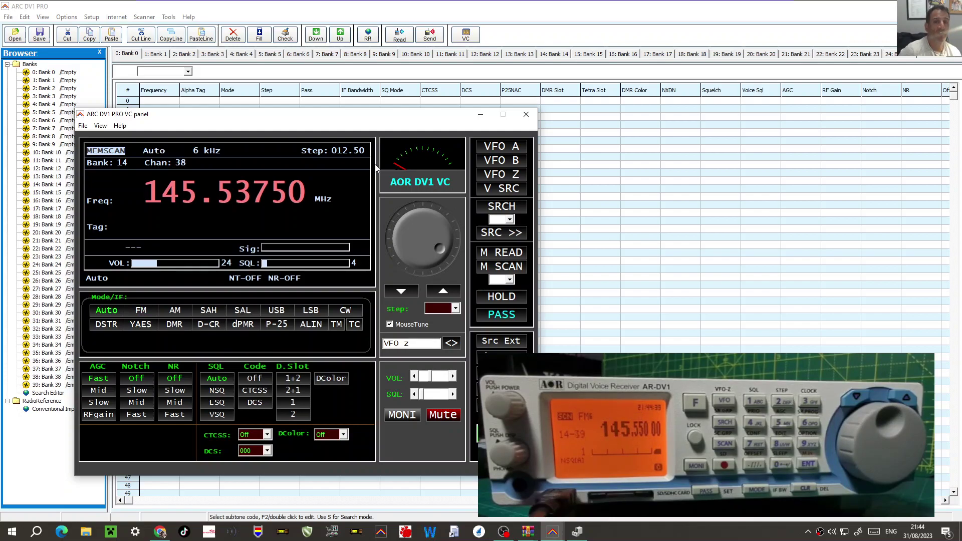
pyautogui.moveTo(333, 120); pyautogui.dragTo(395, 130)
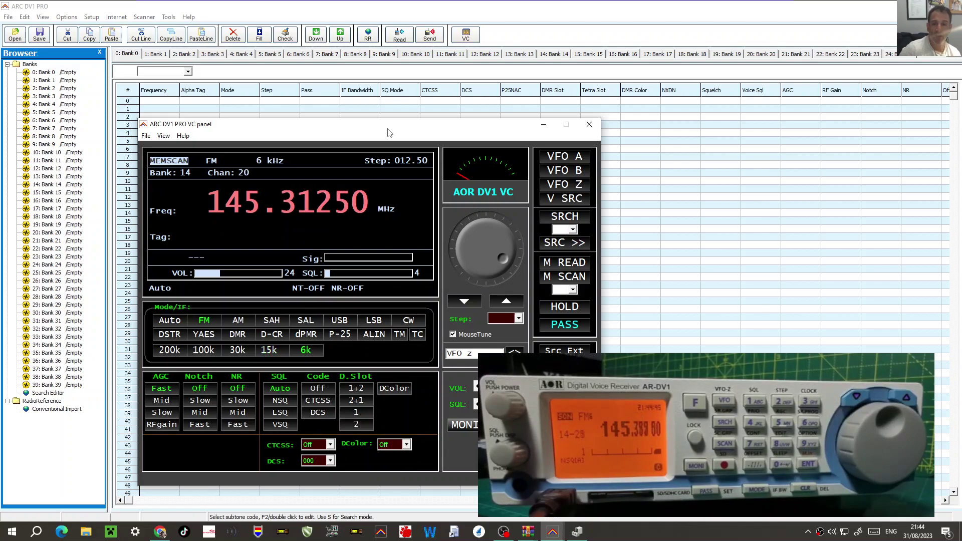
pyautogui.moveTo(389, 133)
pyautogui.mouseDown()
pyautogui.moveTo(394, 141)
pyautogui.moveTo(376, 139)
pyautogui.mouseUp()
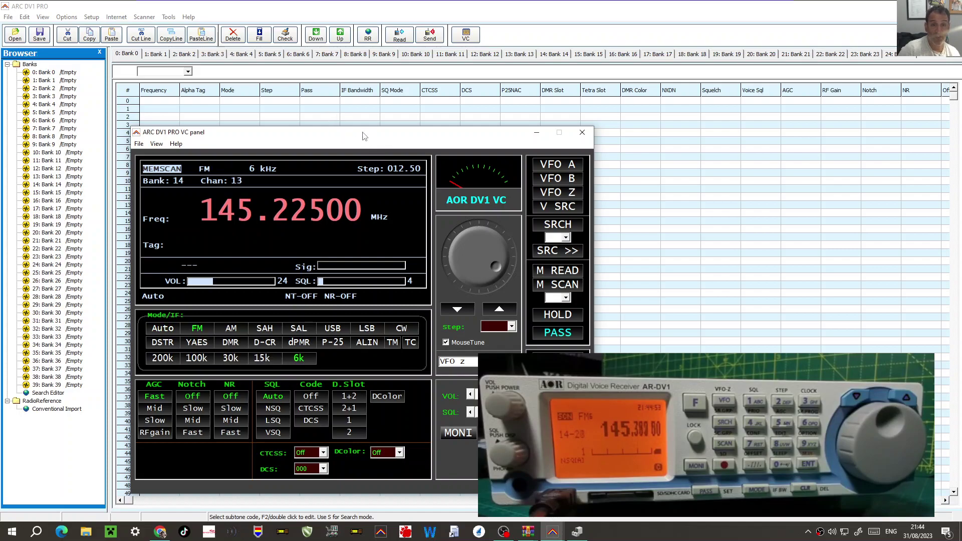
pyautogui.moveTo(364, 136)
pyautogui.mouseDown()
pyautogui.moveTo(372, 126)
pyautogui.moveTo(354, 121)
pyautogui.mouseUp()
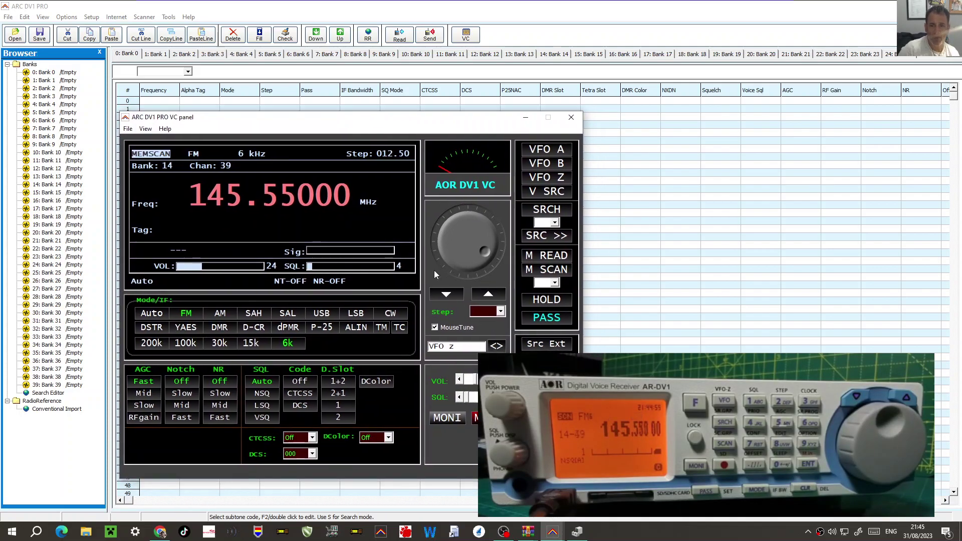
# Look up the receiver's serial port under Ports (COM & LPT) in Device Manager, and minimise it
pyautogui.rightClick(11, 535)
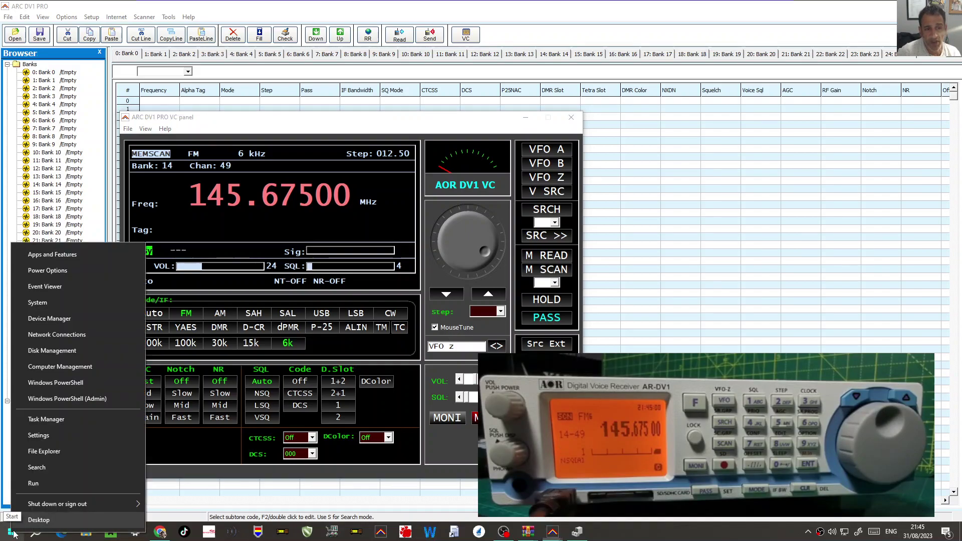
pyautogui.click(63, 321)
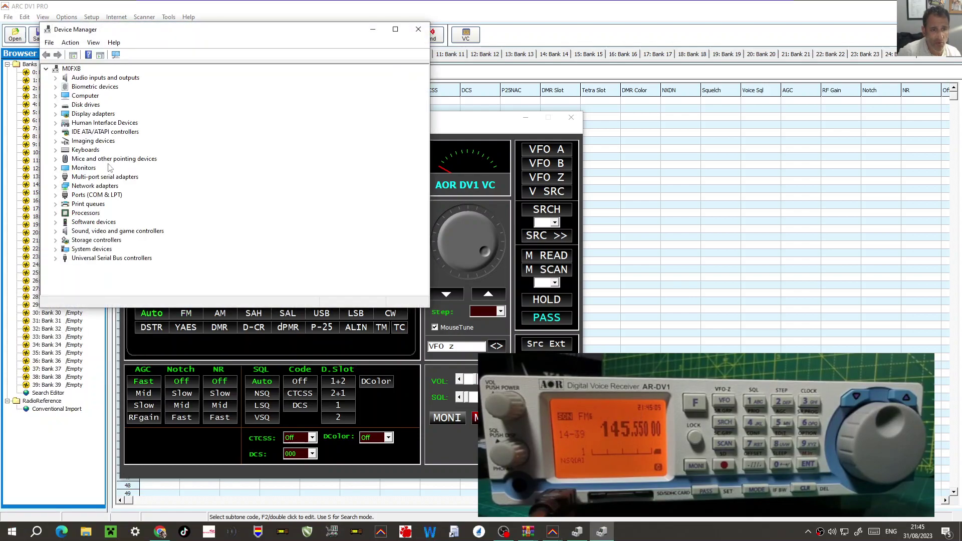
pyautogui.doubleClick(91, 195)
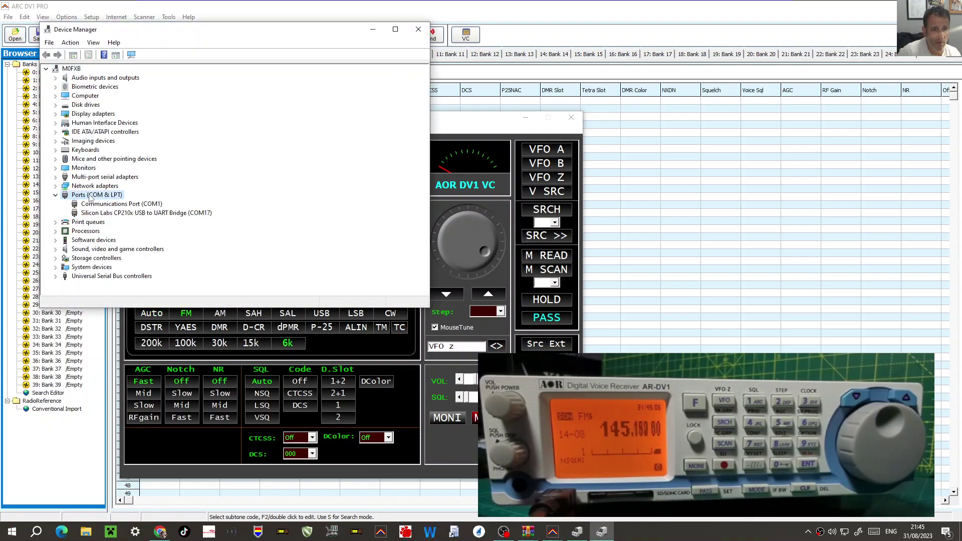
pyautogui.click(373, 28)
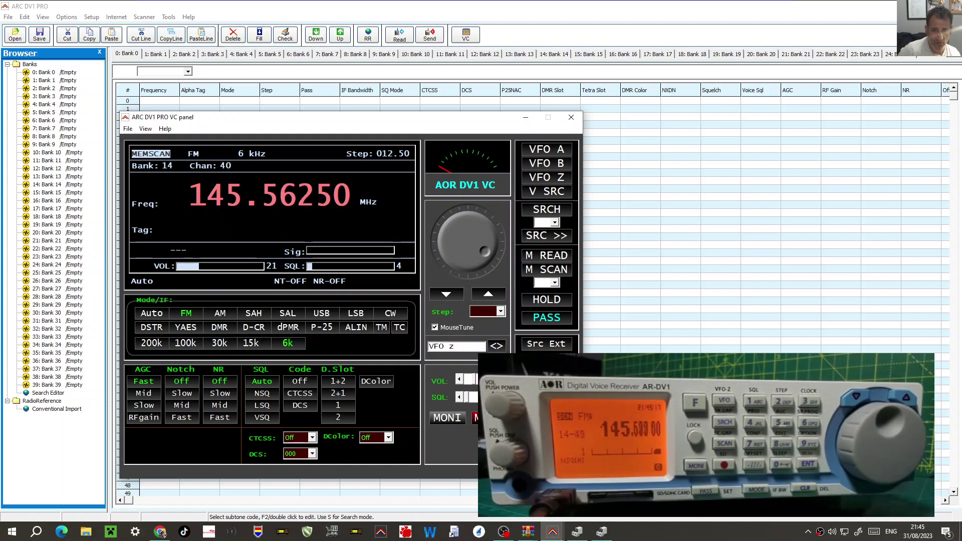
pyautogui.click(500, 311)
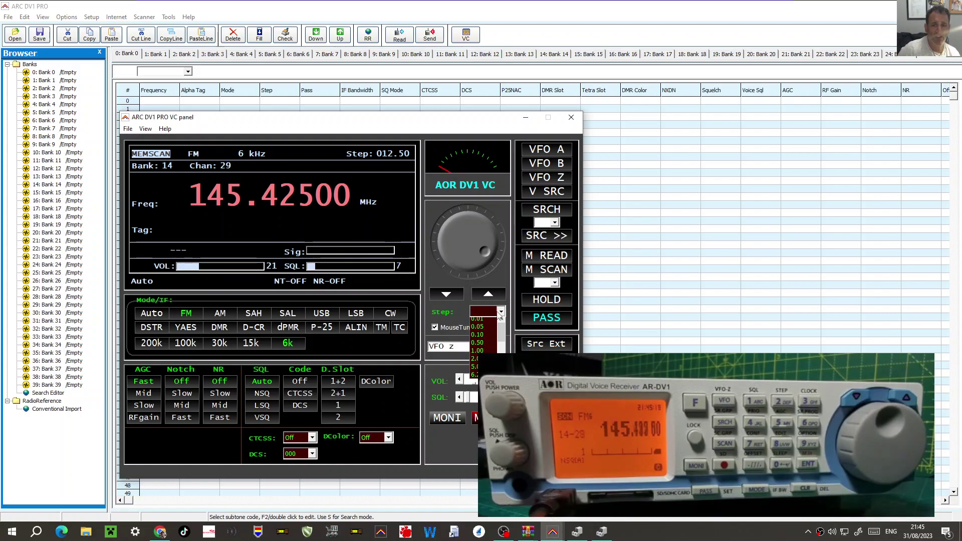
pyautogui.click(499, 313)
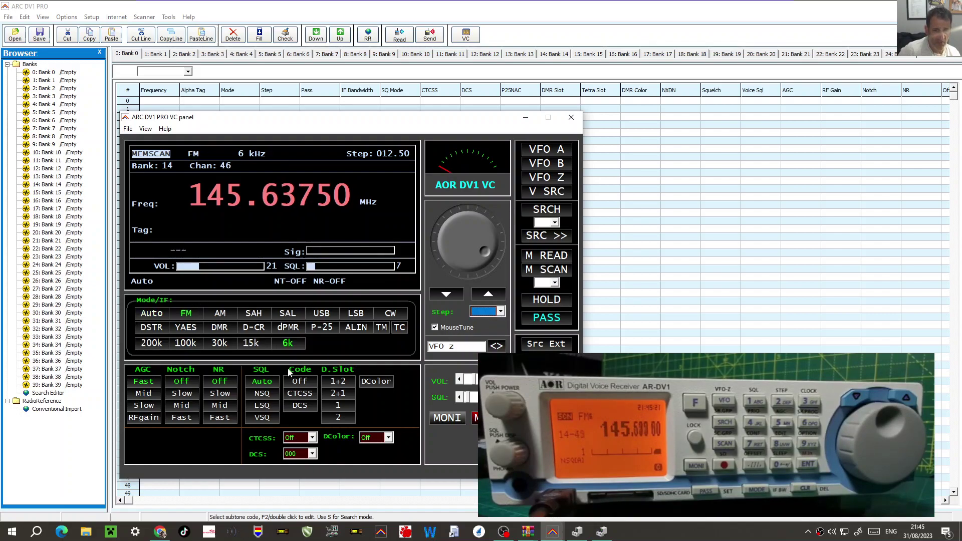
pyautogui.click(151, 315)
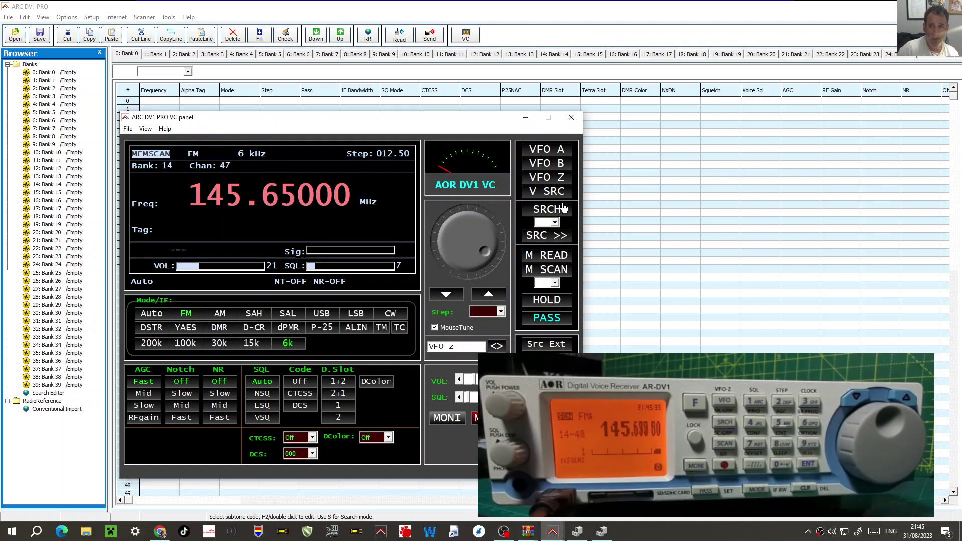
# Switch the receiver from memory scan to VFO Z, briefly run a VFO search, and return to VFO Z
pyautogui.click(541, 150)
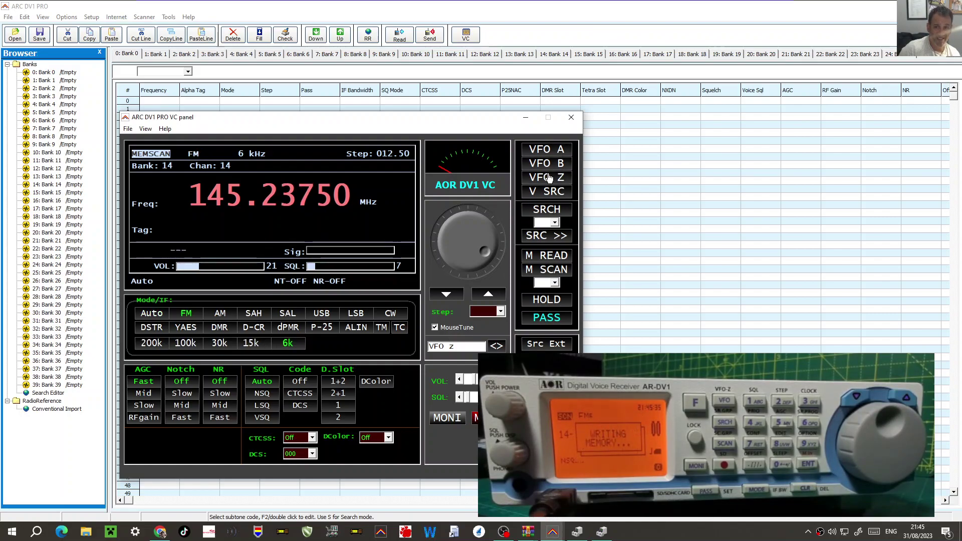
pyautogui.click(549, 178)
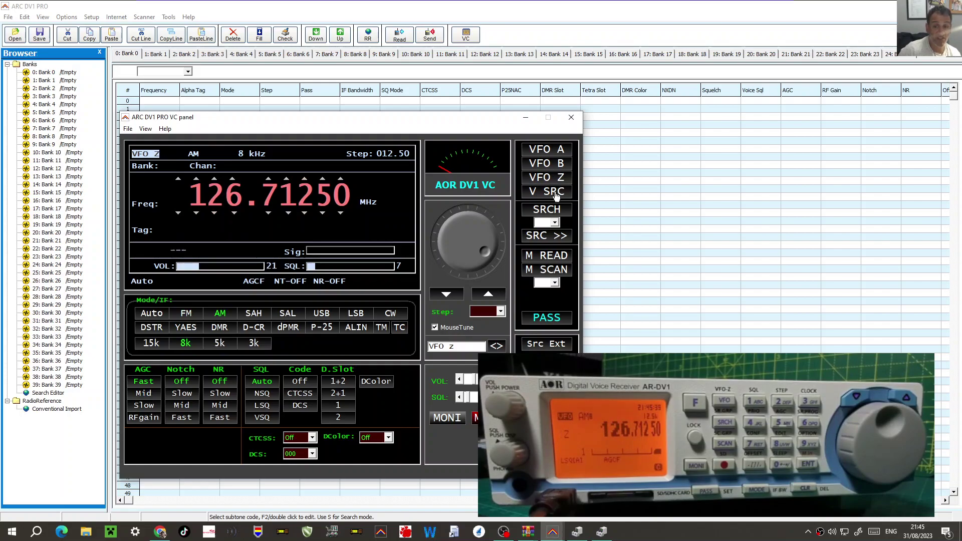
pyautogui.click(554, 193)
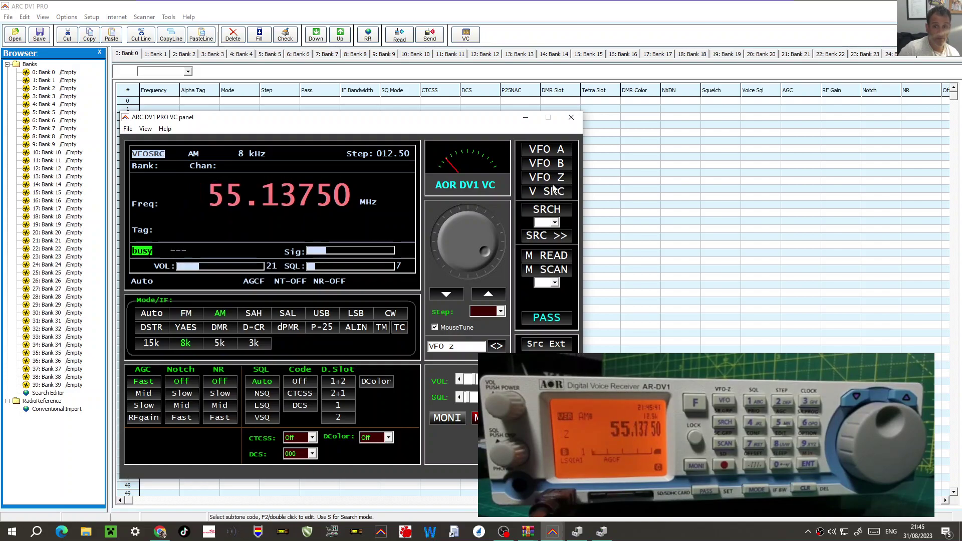
pyautogui.click(551, 179)
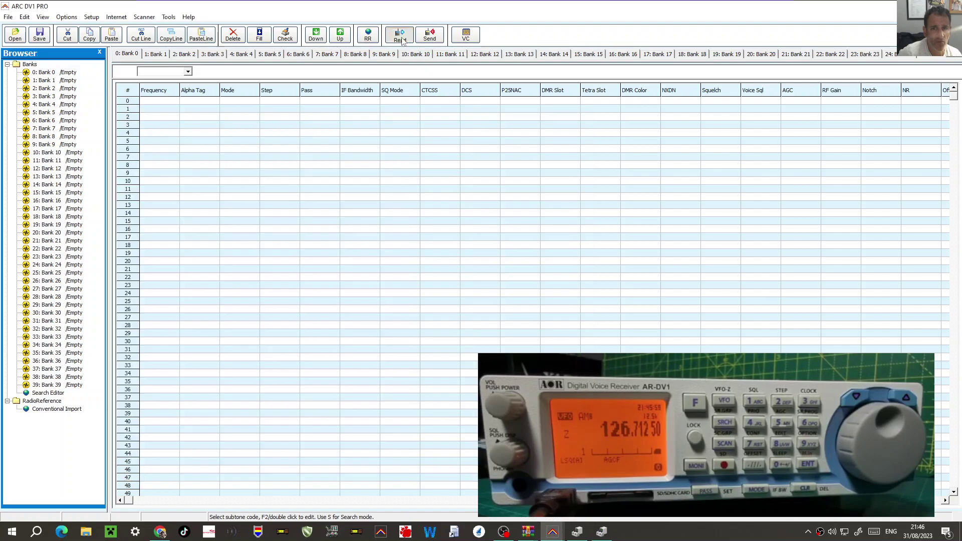
# Try to read all memory and search banks from the scanner over usb/com17, and close the download dialog
pyautogui.click(401, 38)
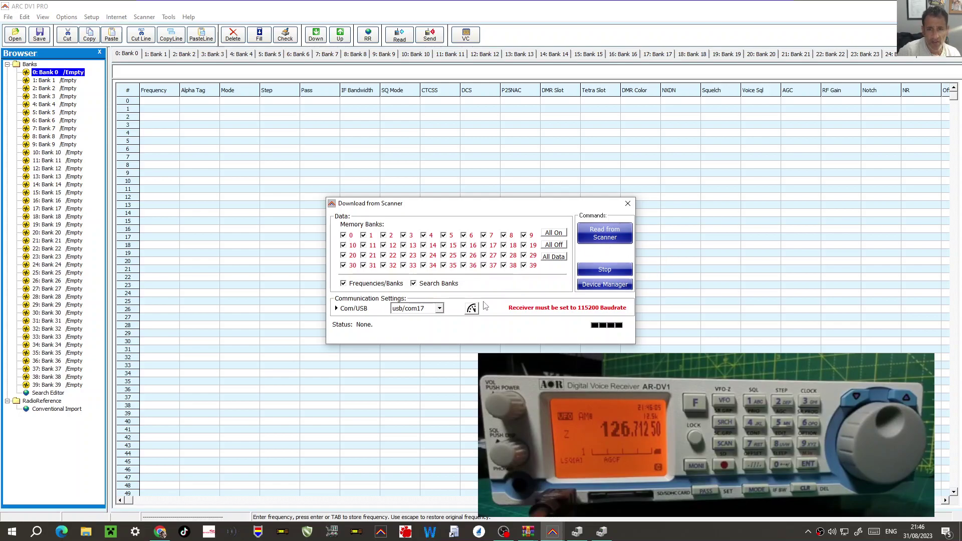
pyautogui.click(610, 238)
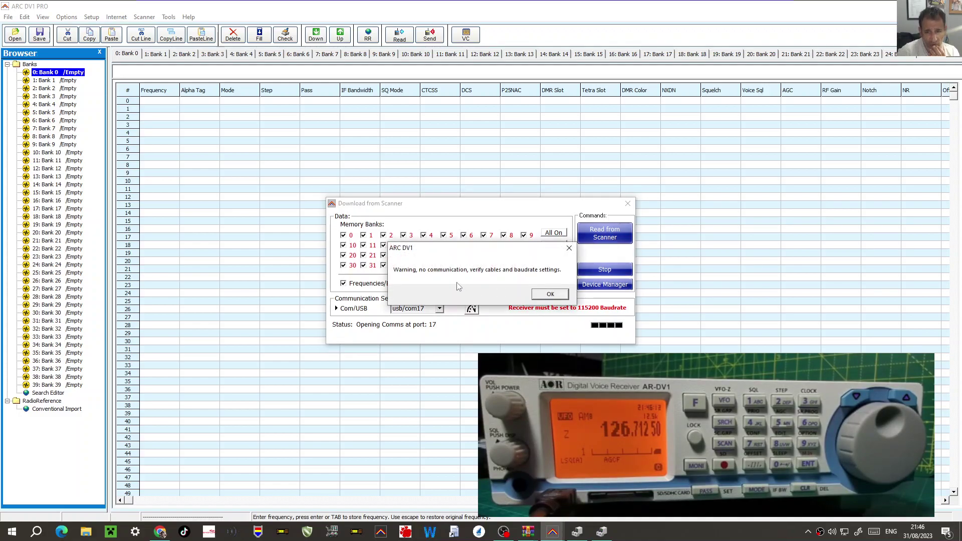
pyautogui.click(549, 298)
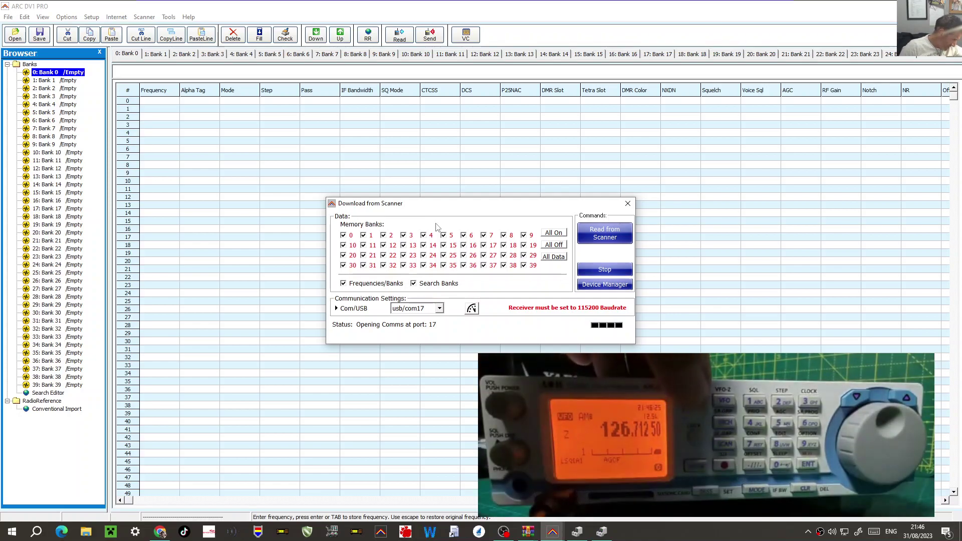
pyautogui.click(628, 203)
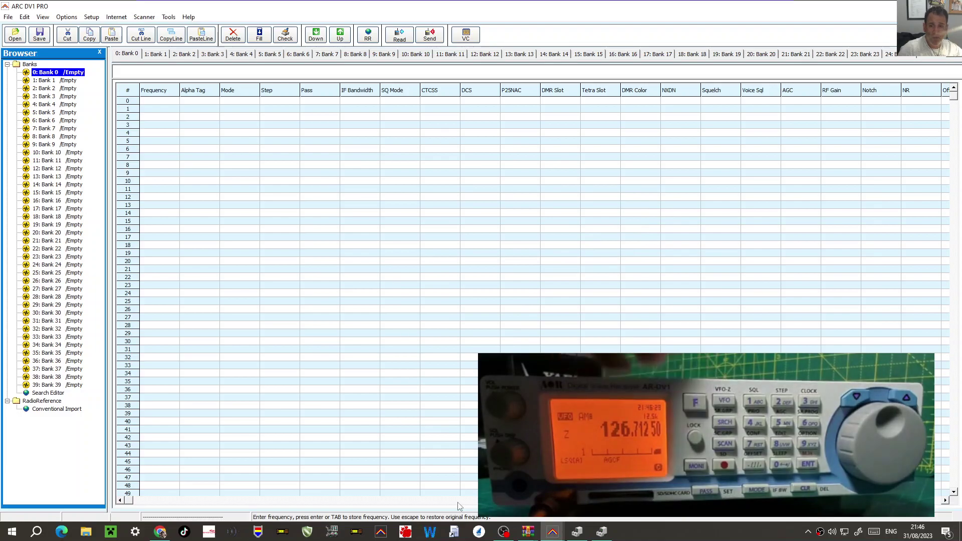
# Bring back the virtual control panel window and reposition it over the memory grid
pyautogui.click(530, 535)
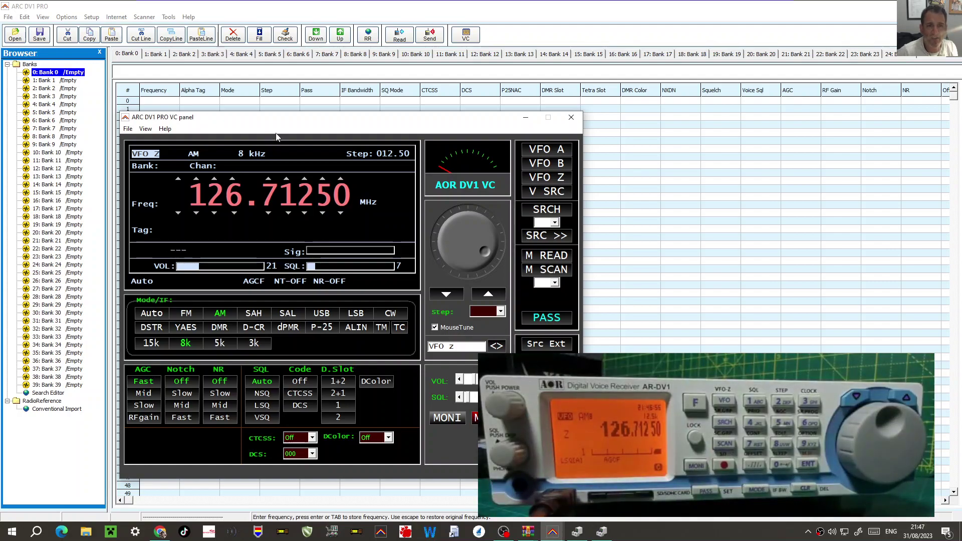
pyautogui.moveTo(272, 124); pyautogui.dragTo(297, 128)
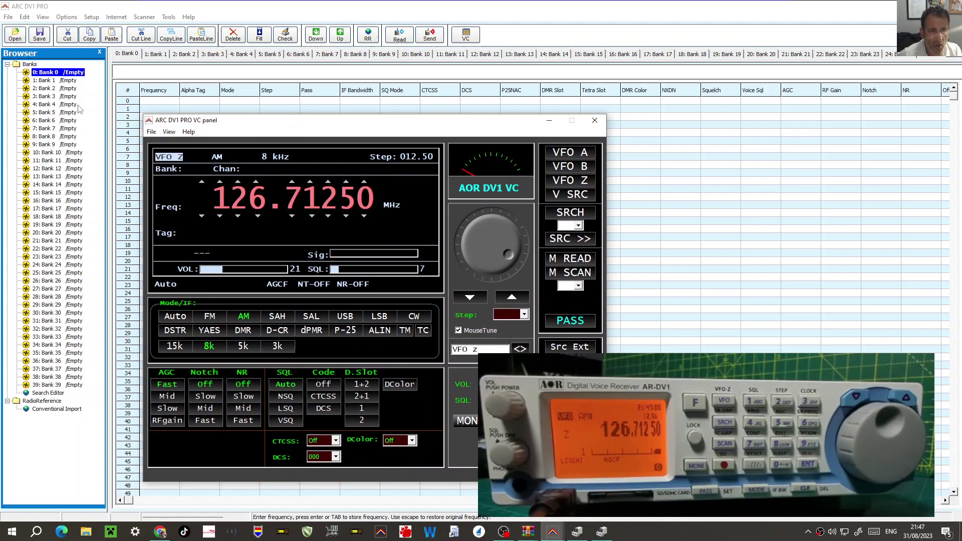
# View the empty memory banks and the scanner download options without saving the current data, and close the dialog without reading
pyautogui.click(51, 81)
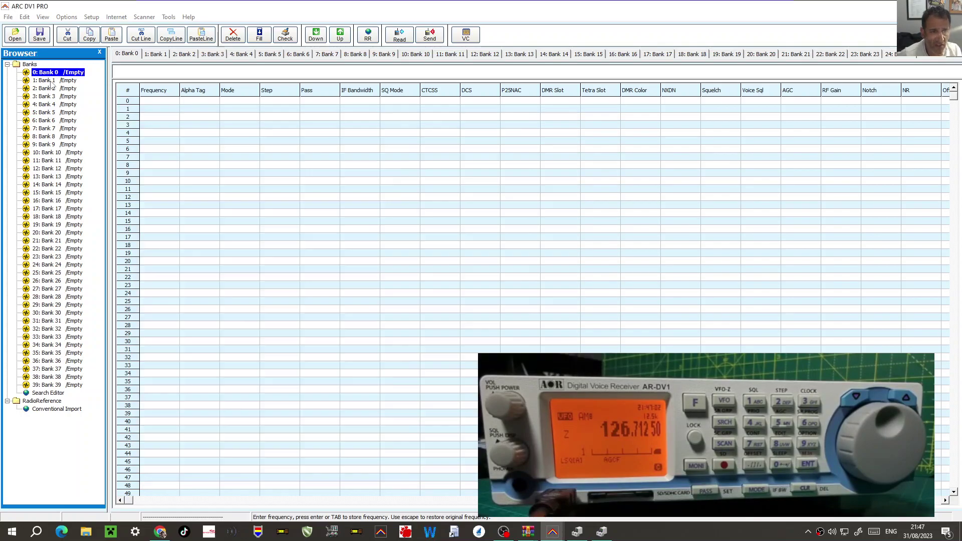
pyautogui.click(48, 73)
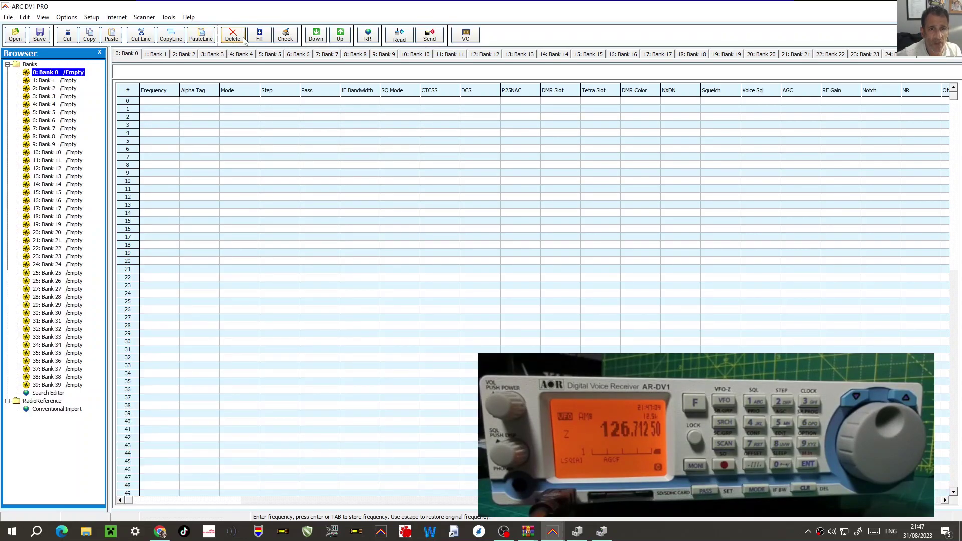
pyautogui.click(399, 36)
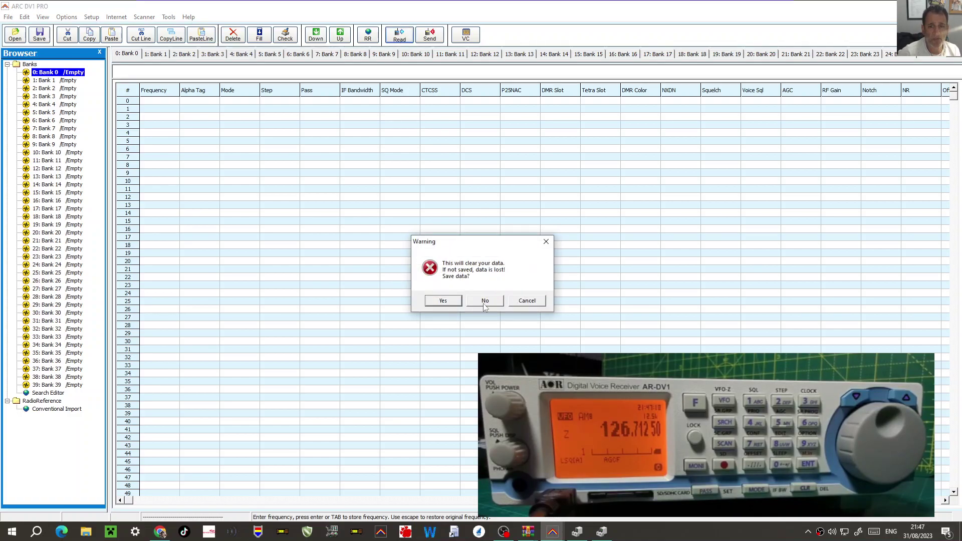
pyautogui.click(497, 304)
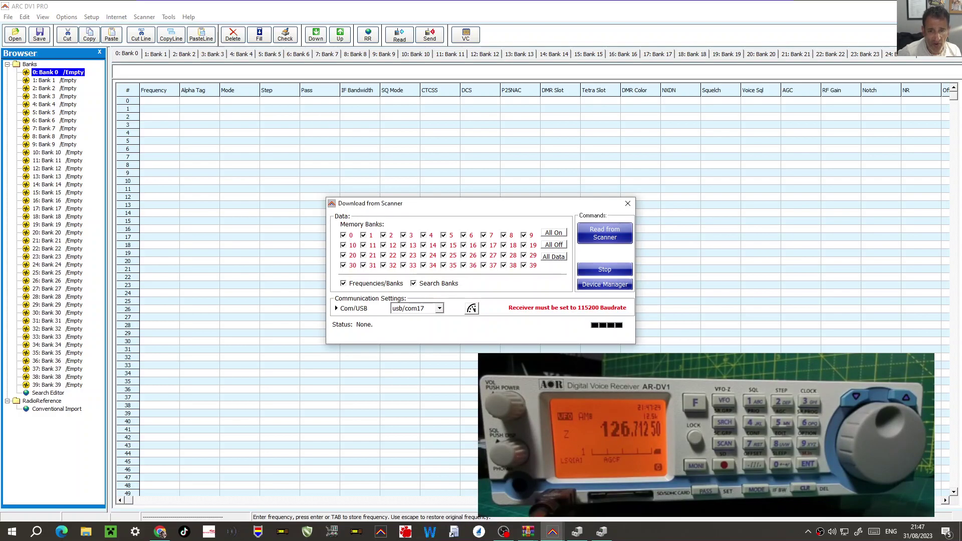
pyautogui.click(552, 532)
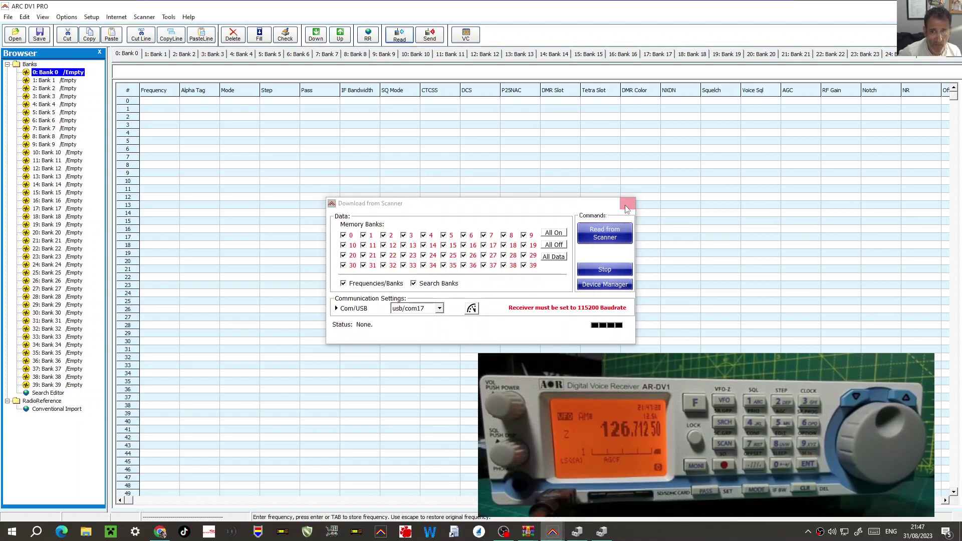
pyautogui.click(627, 203)
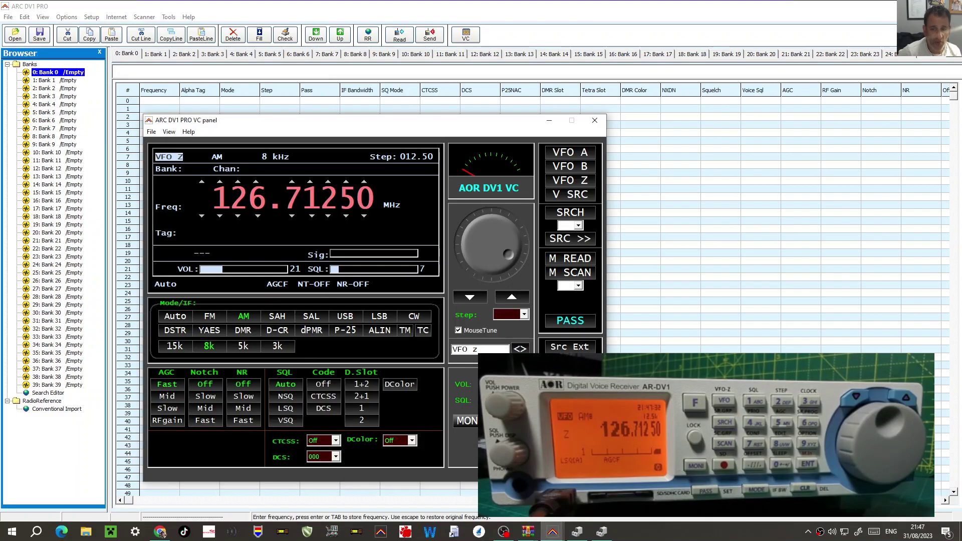
# Move the virtual control panel clear of the camera view and set its tuning step to 1.00
pyautogui.moveTo(350, 130); pyautogui.dragTo(276, 123)
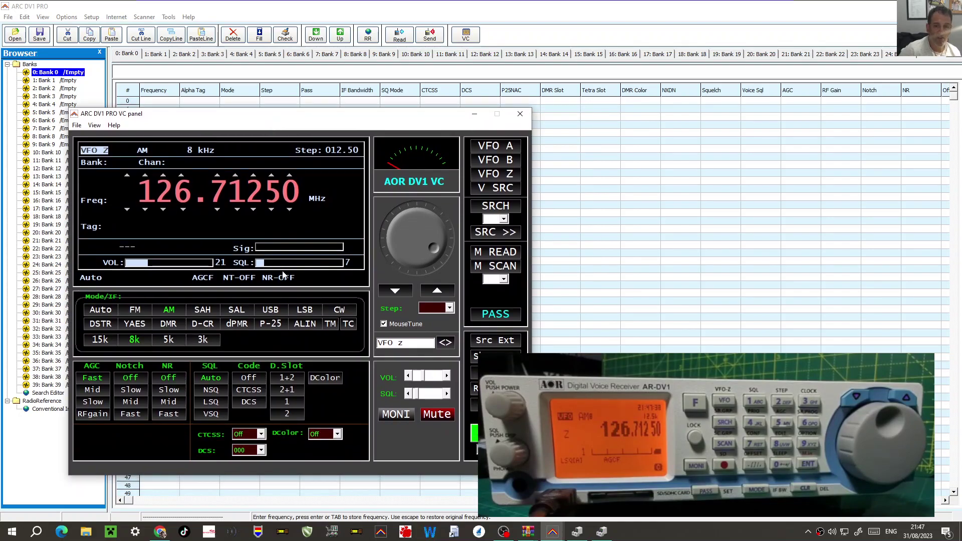
pyautogui.click(450, 308)
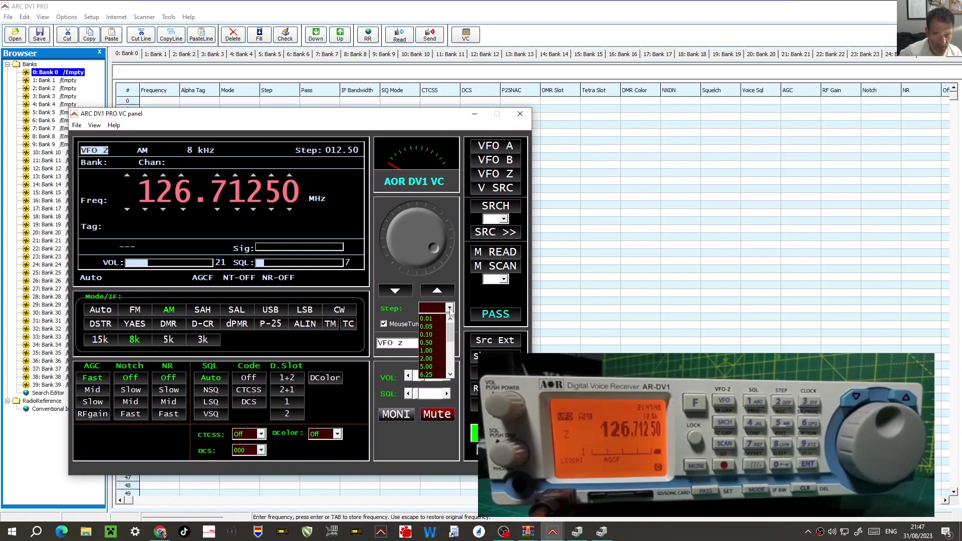
pyautogui.click(431, 352)
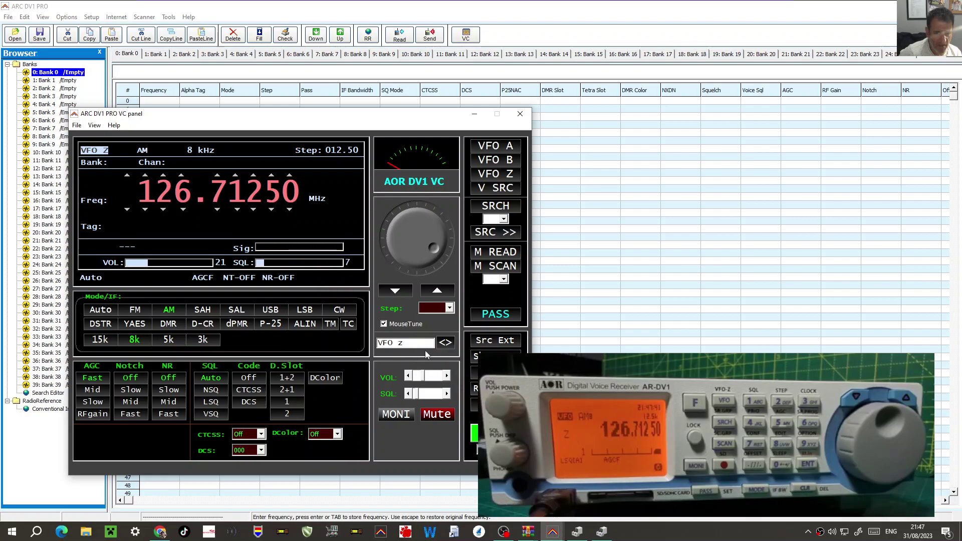
# Tune VFO Z down to about 126.661 MHz
pyautogui.click(431, 291)
pyautogui.scroll(-2, 432, 292)
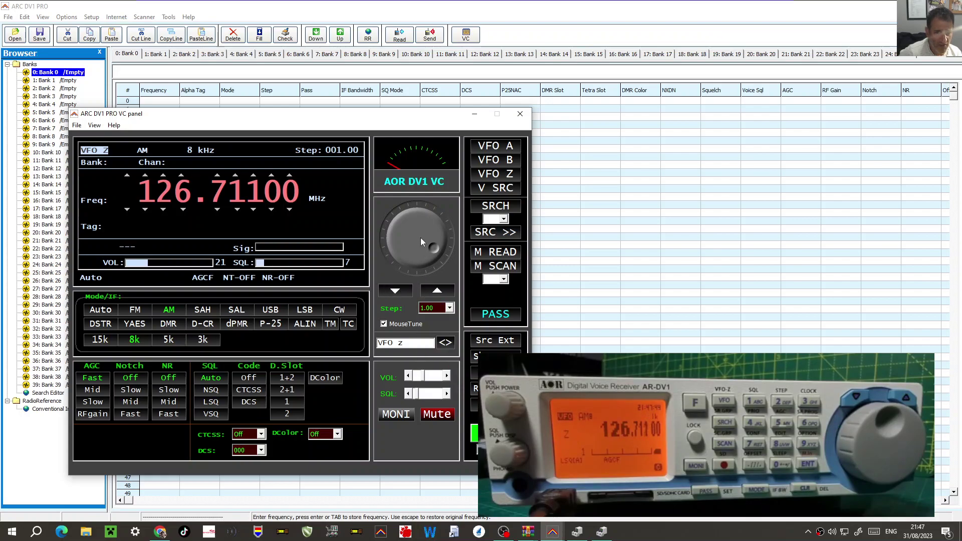
pyautogui.scroll(-20, 427, 240)
pyautogui.scroll(-20, 425, 235)
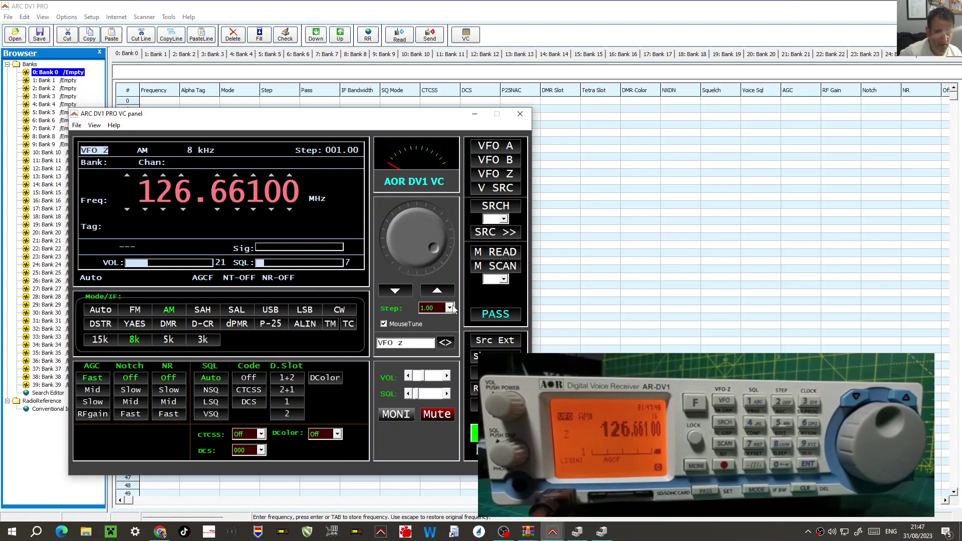
pyautogui.scroll(1, 404, 235)
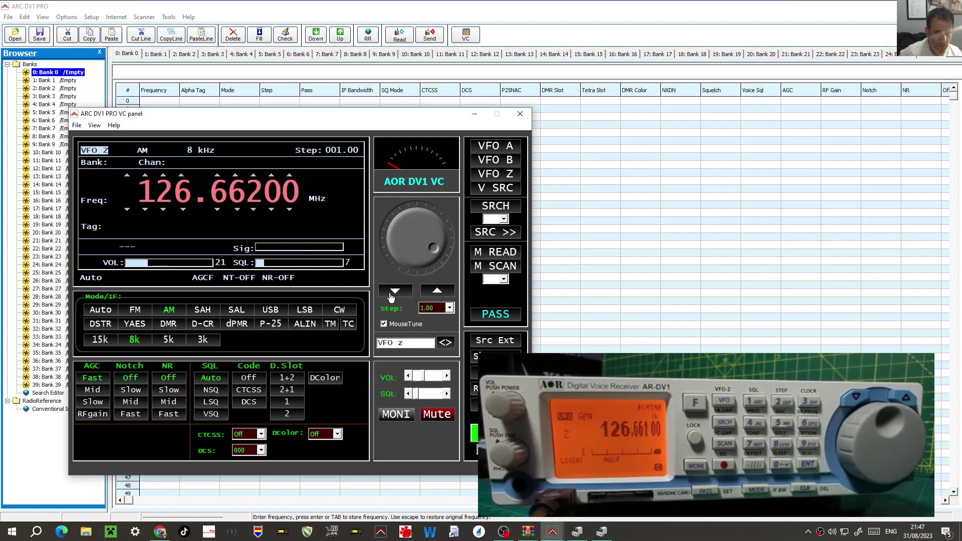
# Open the Search Range Extender and look through its list of predefined frequency ranges
pyautogui.click(495, 233)
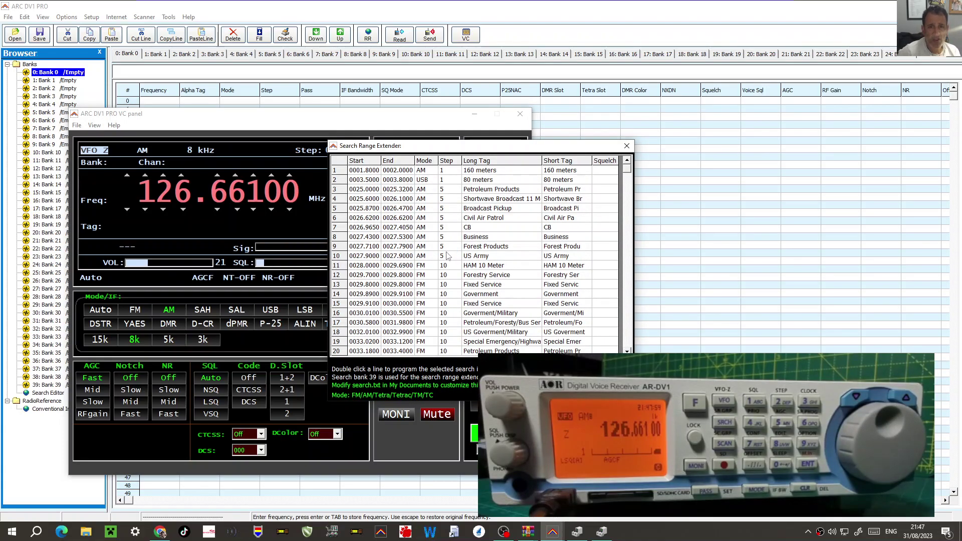
pyautogui.moveTo(487, 145); pyautogui.dragTo(423, 146)
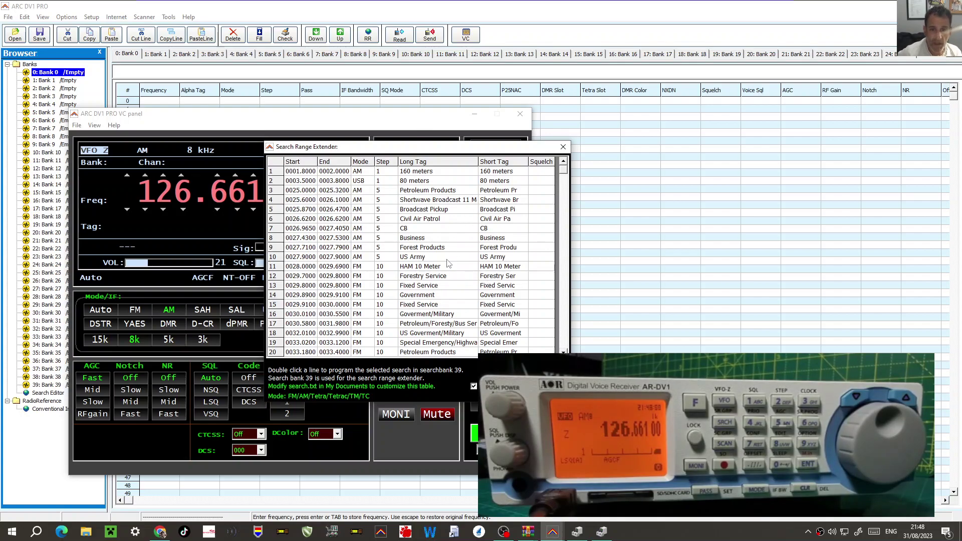
pyautogui.moveTo(563, 176)
pyautogui.mouseDown()
pyautogui.moveTo(555, 267)
pyautogui.moveTo(567, 268)
pyautogui.moveTo(564, 172)
pyautogui.mouseUp()
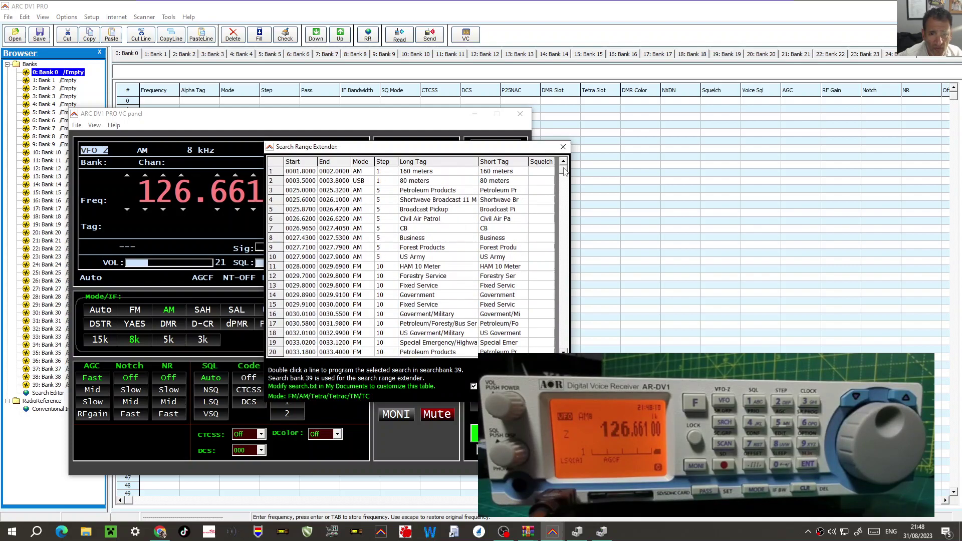
# Close the Search Range Extender without programming a range and set the search bank to 2
pyautogui.click(333, 183)
pyautogui.click(563, 147)
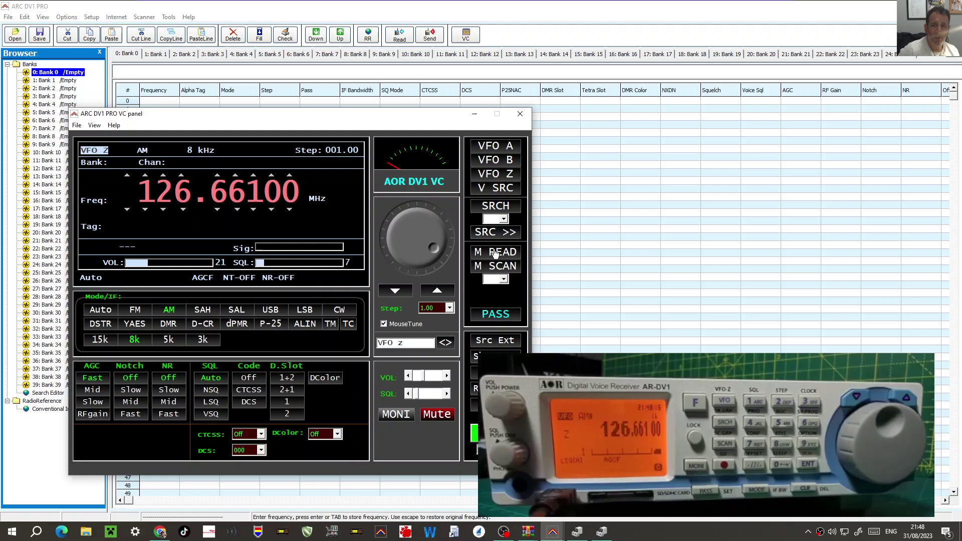
pyautogui.click(505, 220)
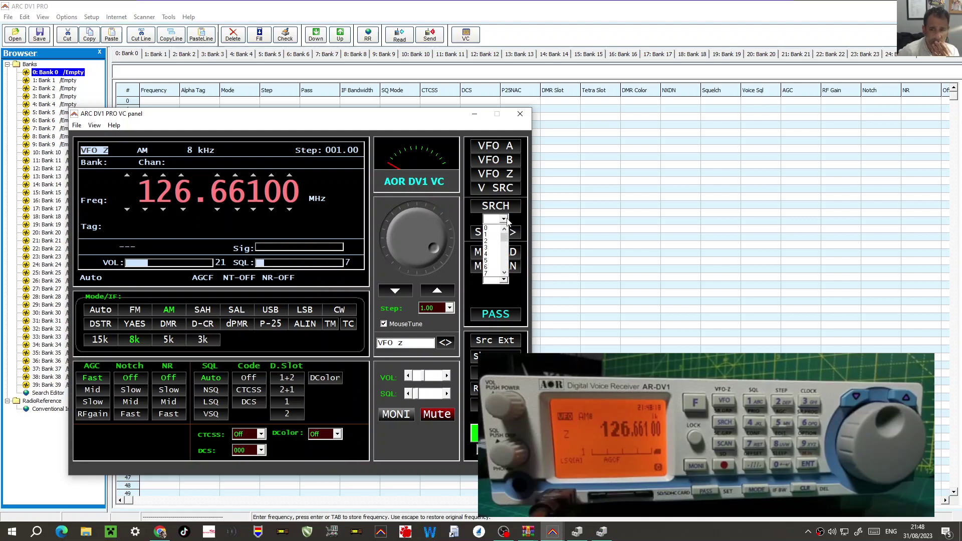
pyautogui.click(486, 228)
pyautogui.click(503, 219)
pyautogui.click(488, 240)
# View the list of predefined search ranges again and close it
pyautogui.click(502, 234)
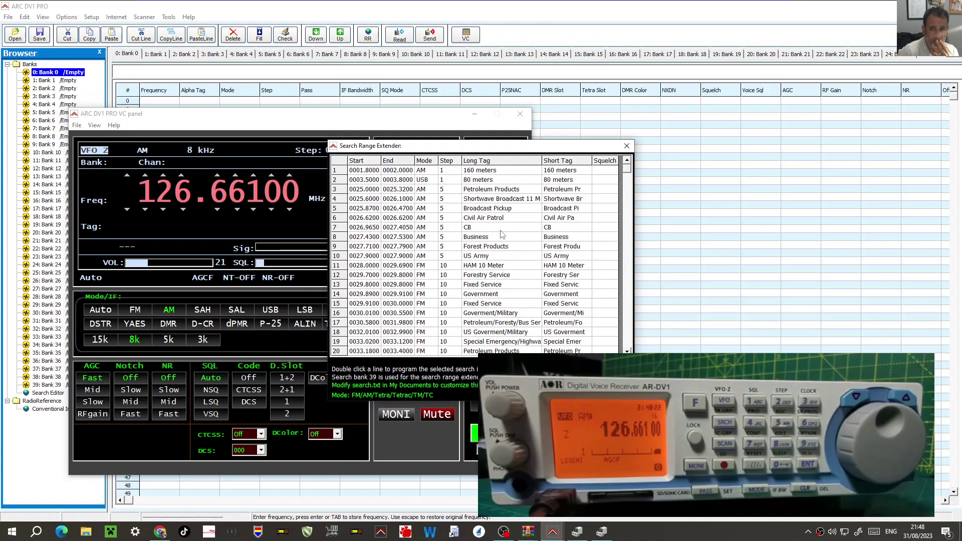
pyautogui.click(626, 146)
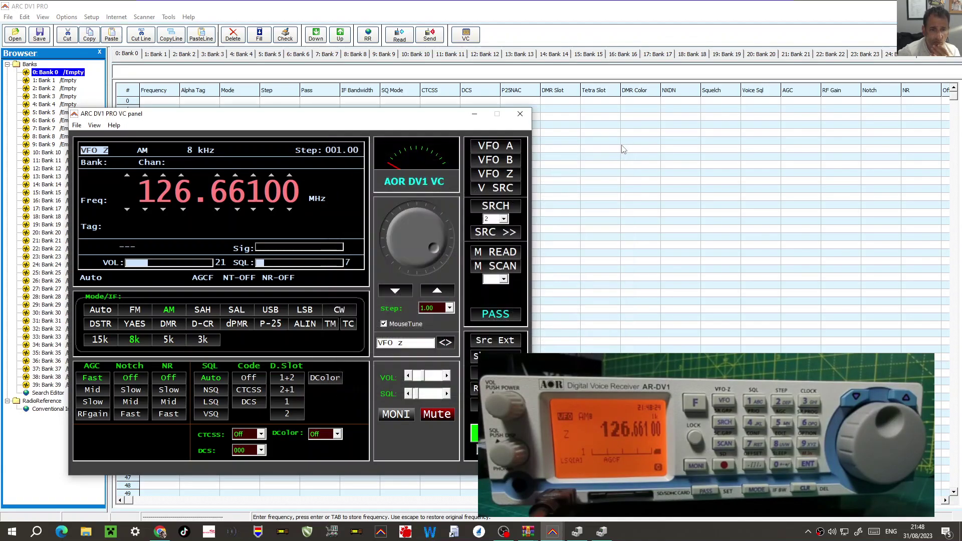
# Look through the CTCSS and DColor options, keeping both set to Off
pyautogui.click(261, 433)
pyautogui.click(263, 443)
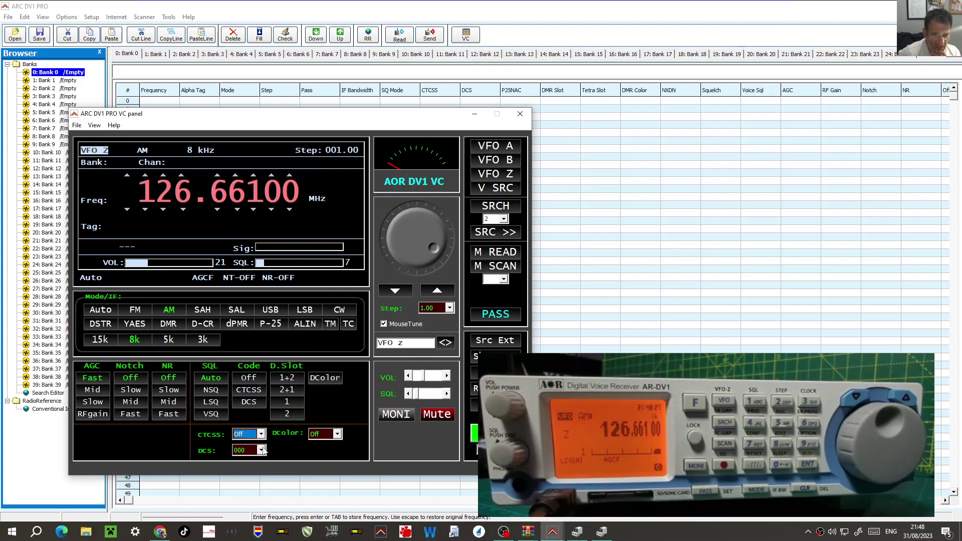
pyautogui.click(337, 434)
pyautogui.click(338, 437)
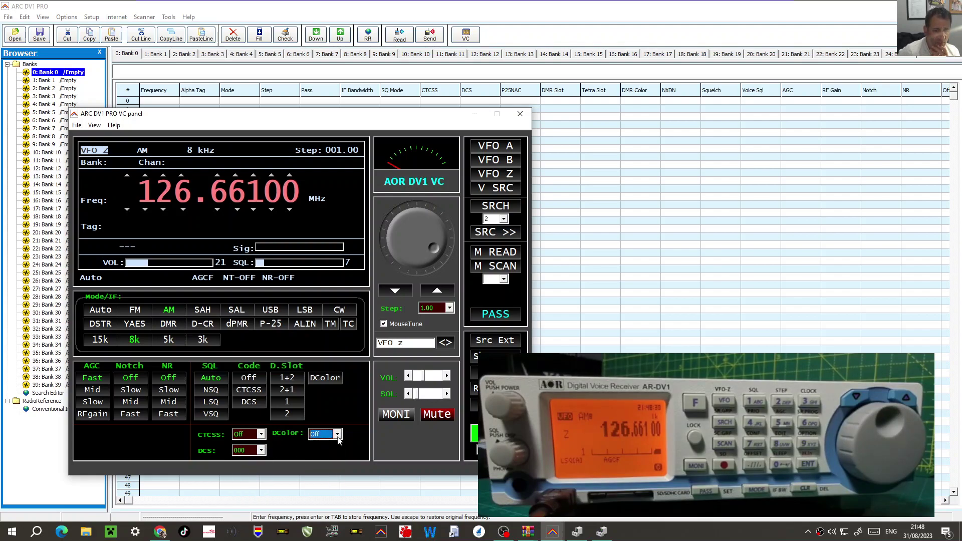